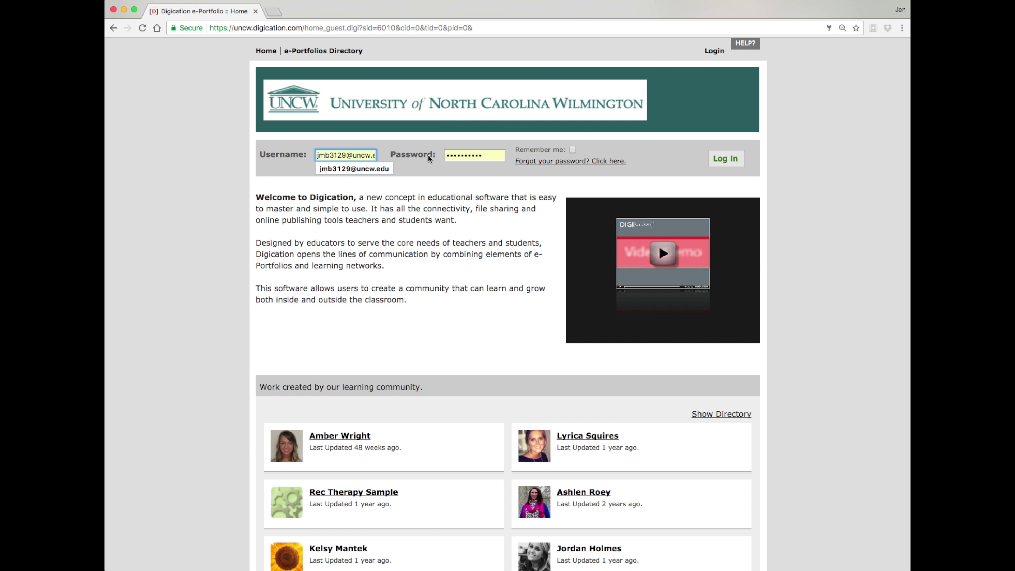
Log in to the UNCW Digication site with the saved username and password
left_click(478, 154)
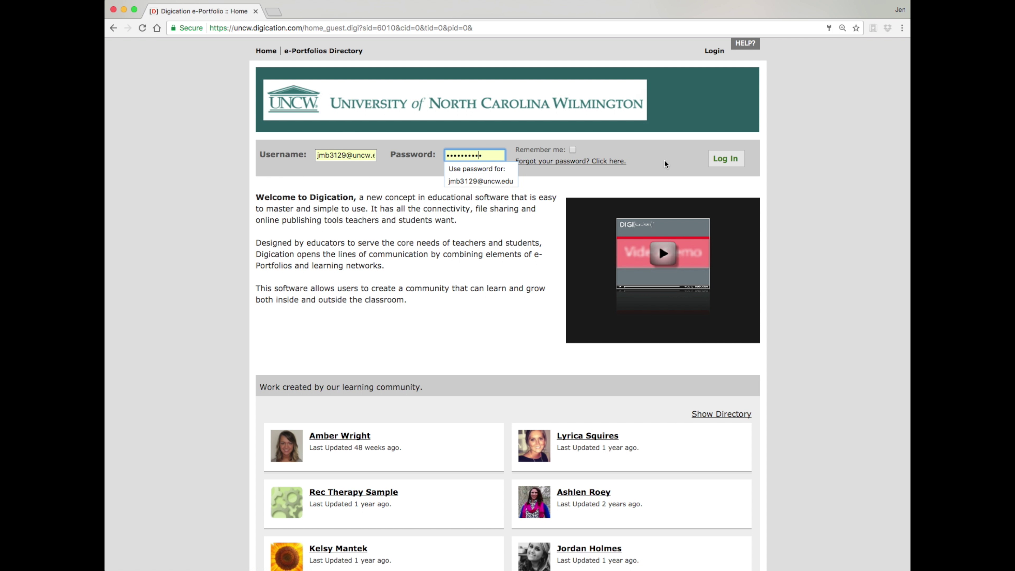
left_click(734, 163)
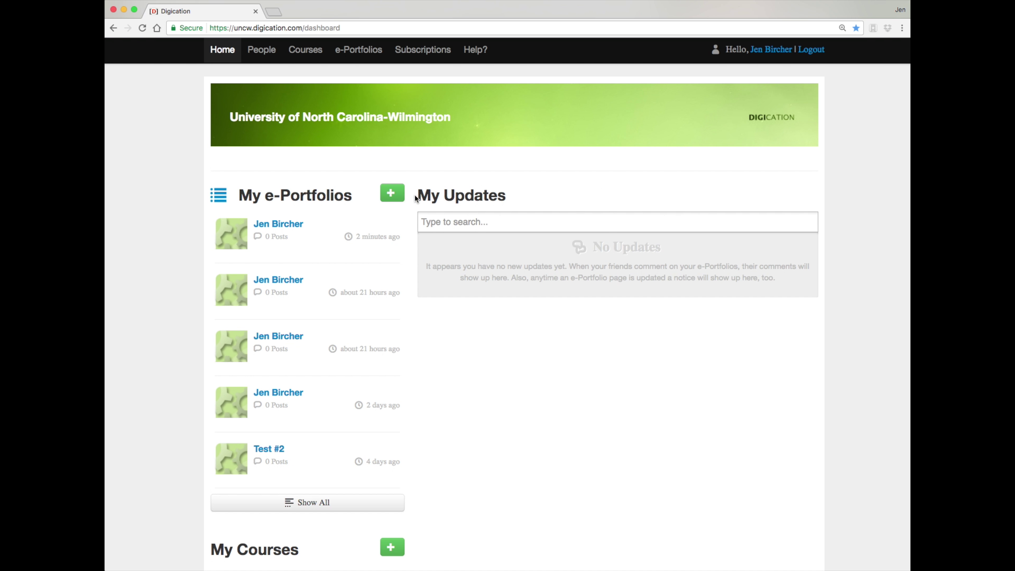
Create a new e-Portfolio titled with the owner's full name, based on the Faculty Template
left_click(397, 200)
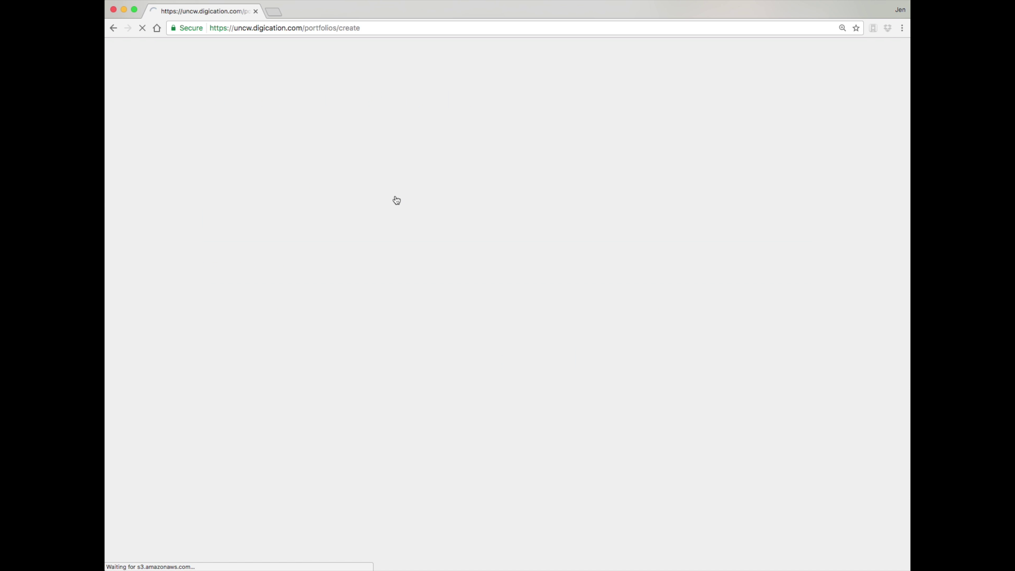
left_click(376, 158)
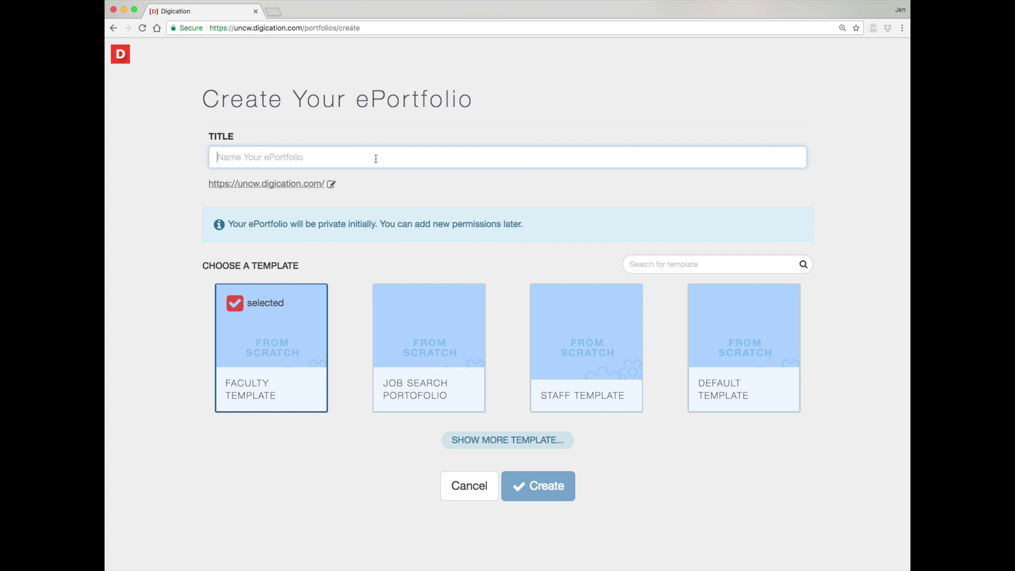
type("Jen Bircher")
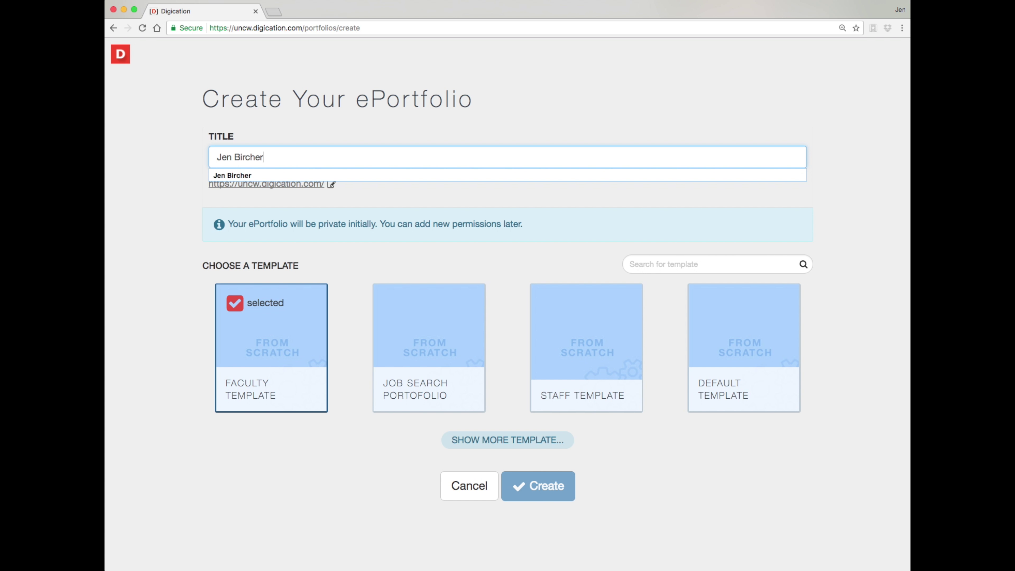
left_click(245, 330)
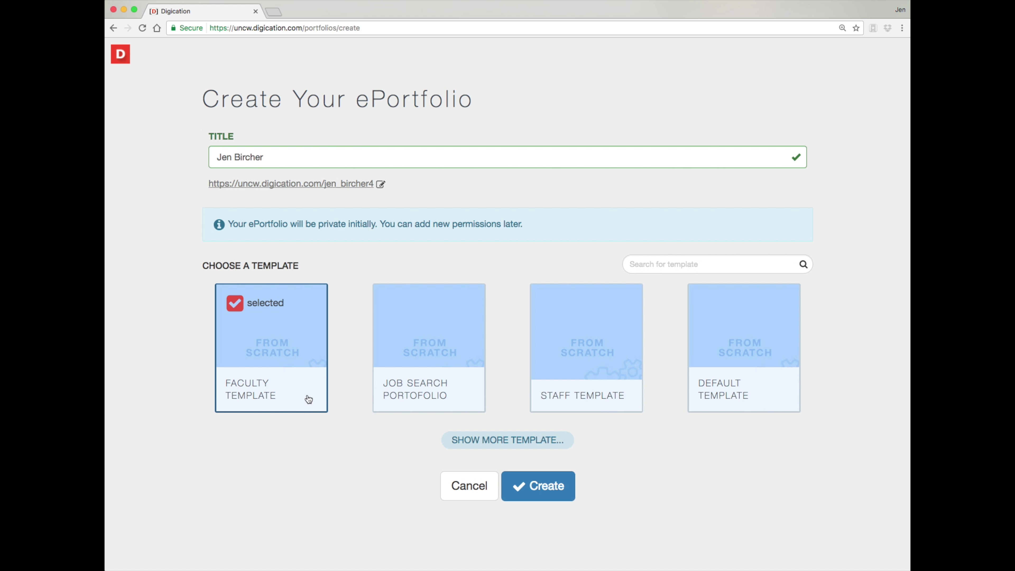
left_click(543, 487)
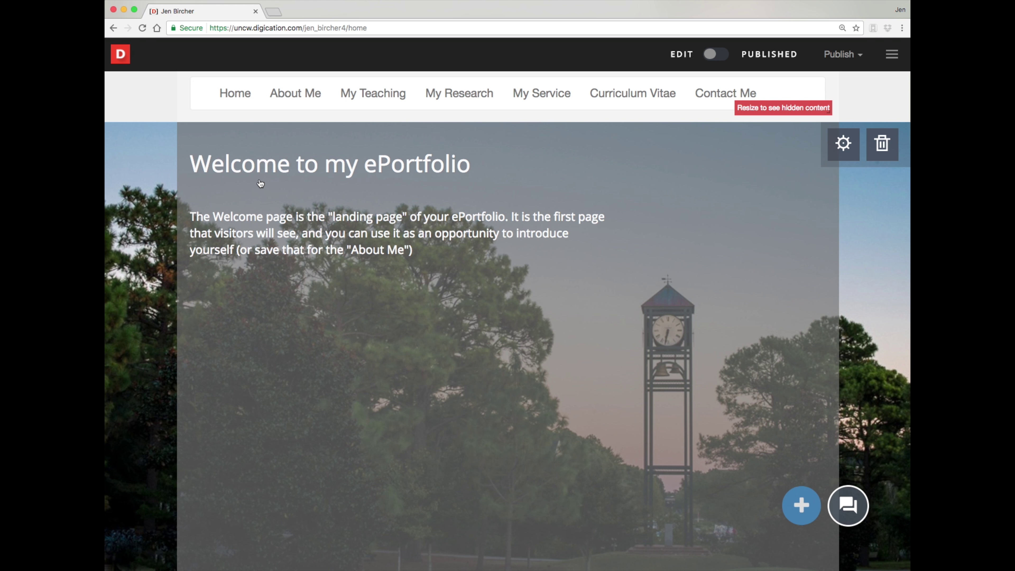
Publish only the current home page, view its published version, and return to edit mode
left_click(135, 57)
left_click(850, 56)
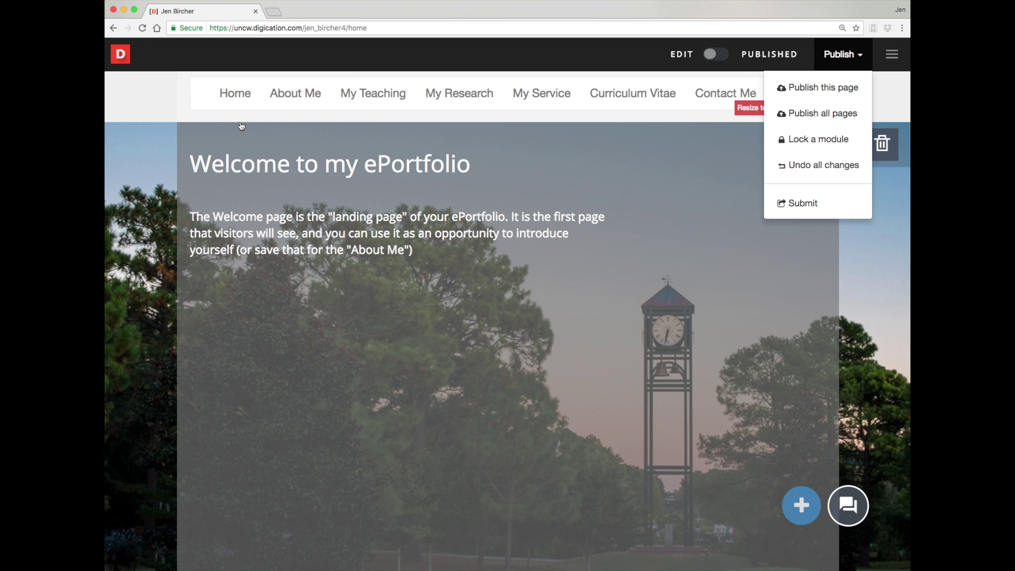
left_click(820, 91)
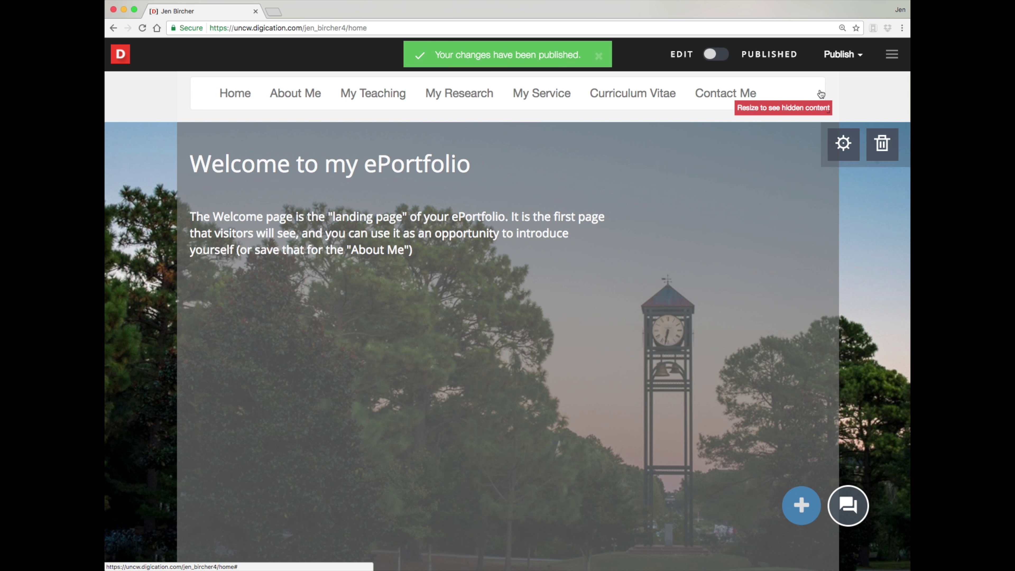
left_click(768, 55)
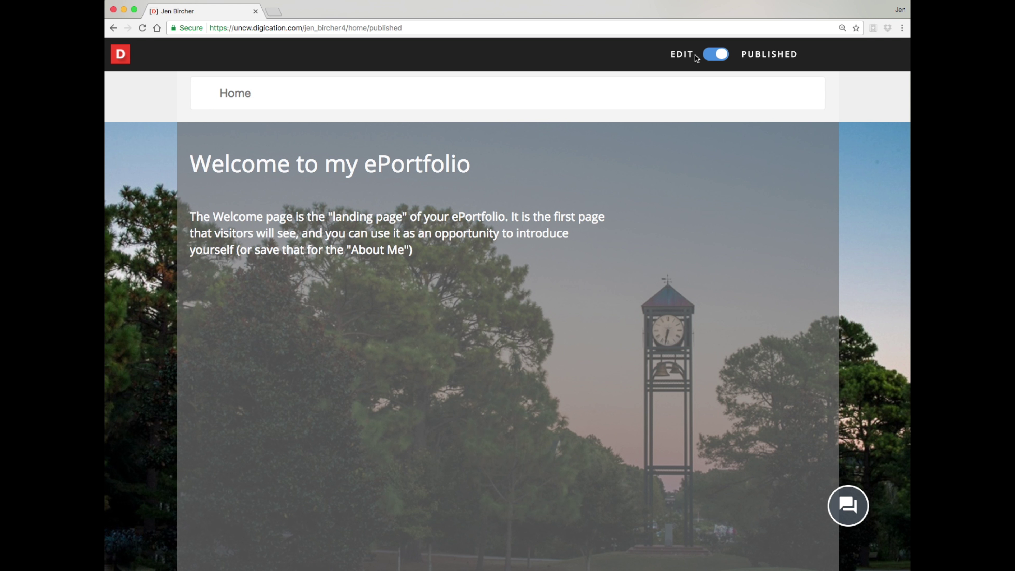
left_click(682, 56)
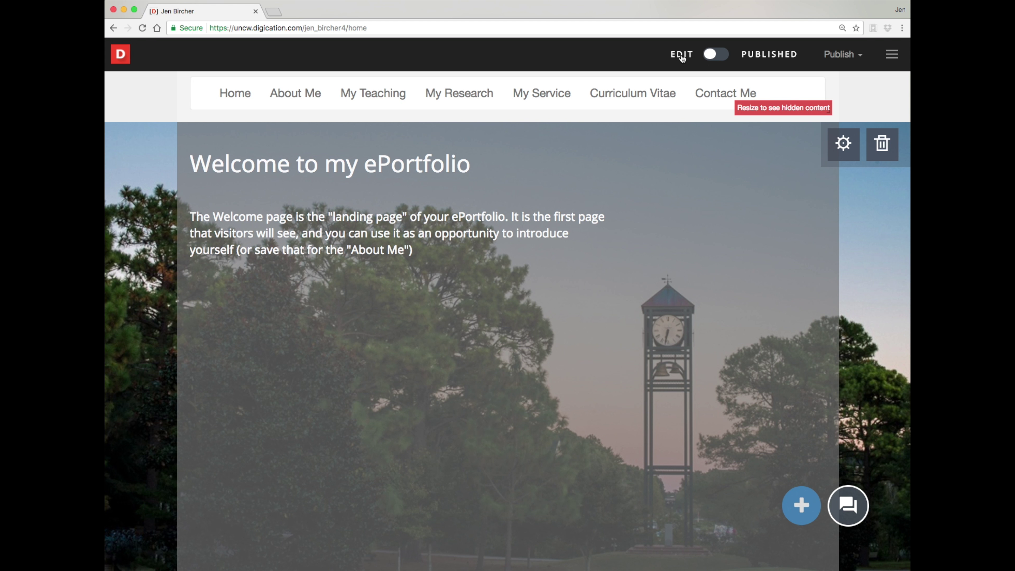
Look over the ePortfolio's title and permission settings, plus its preview, organize, download, copy and delete options
left_click(892, 54)
left_click(649, 140)
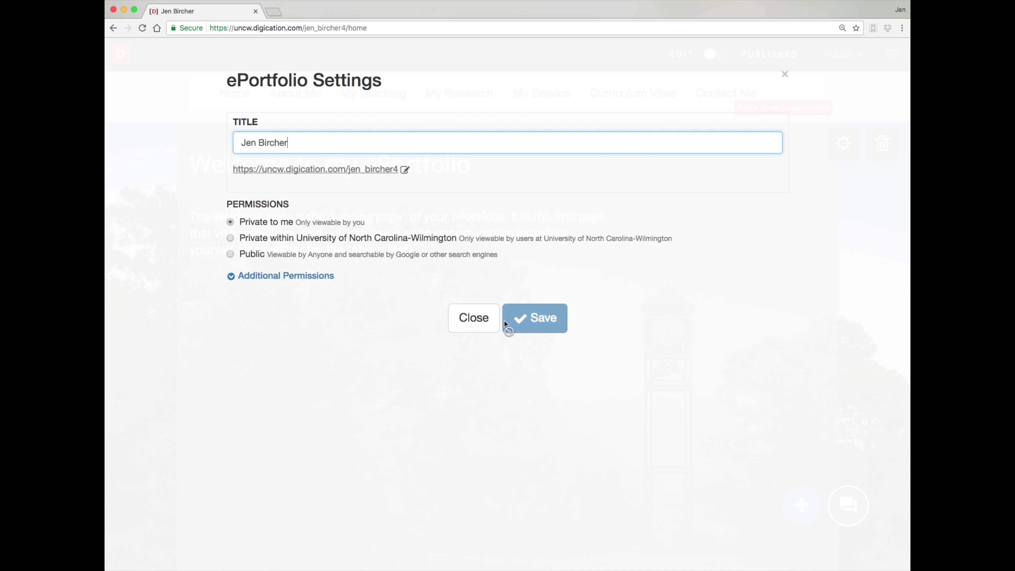
left_click(483, 325)
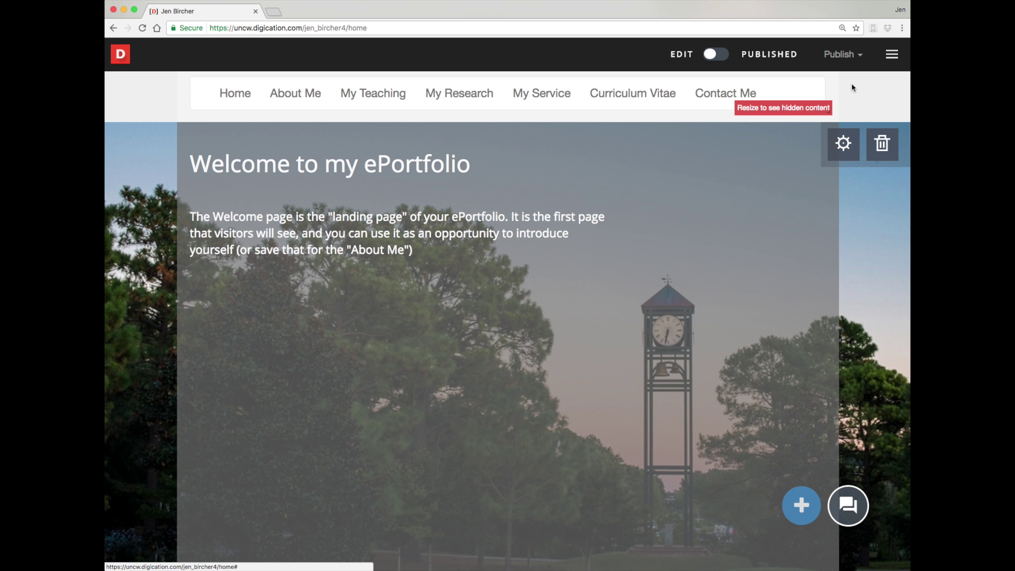
left_click(892, 54)
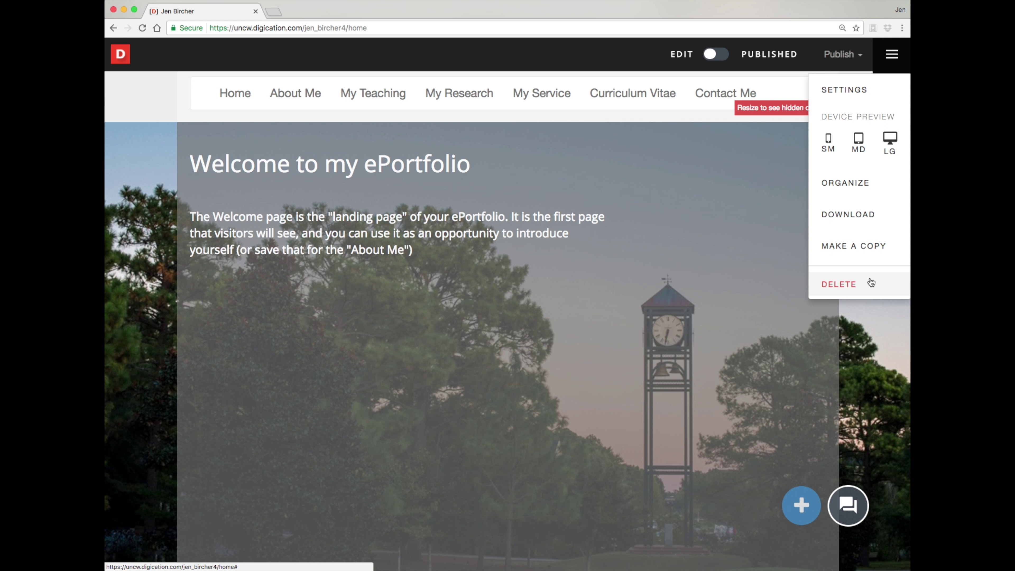
left_click(866, 315)
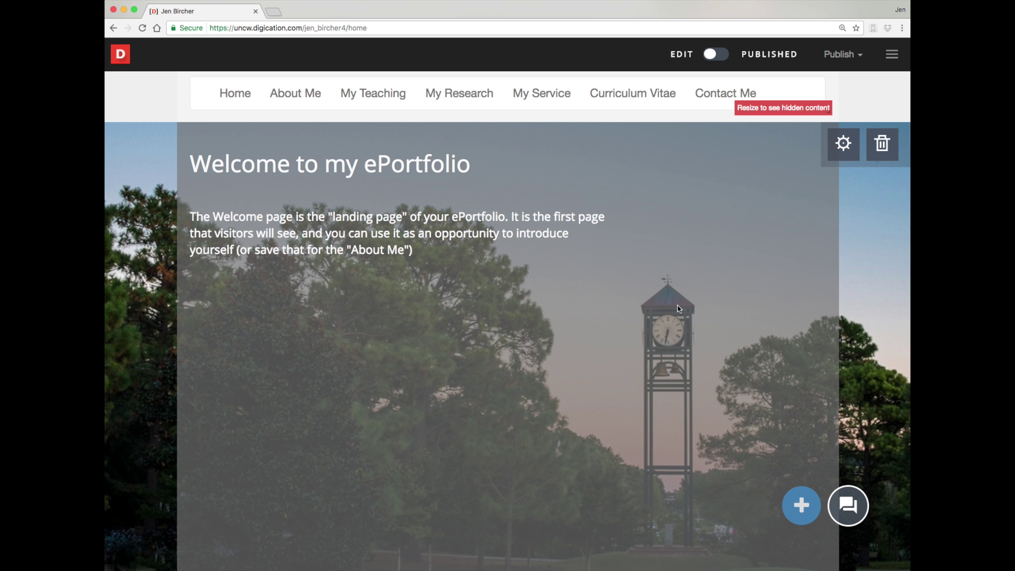
Examine the editing controls of the welcome text module and of the header and slide around it
left_click(524, 308)
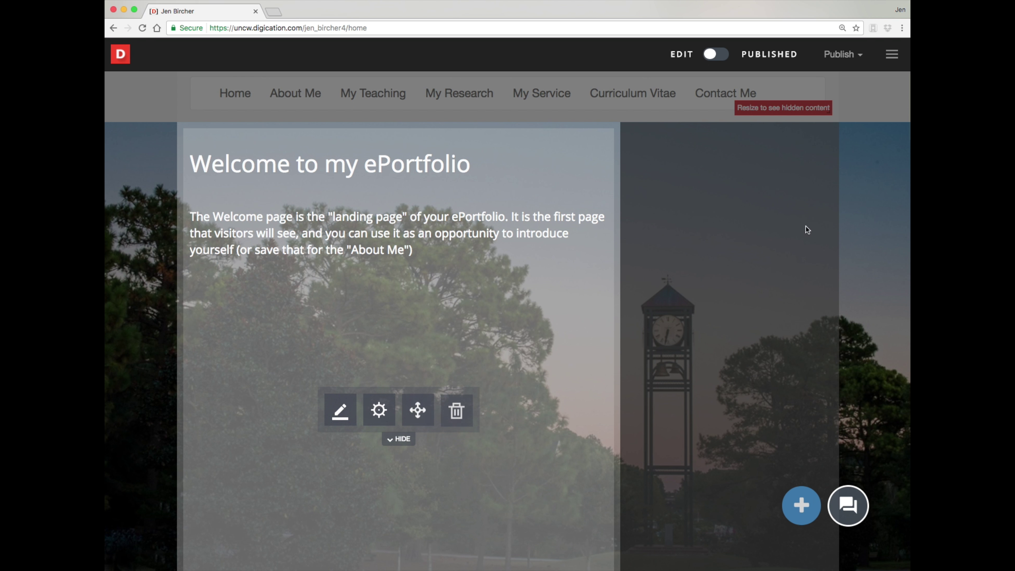
left_click(866, 205)
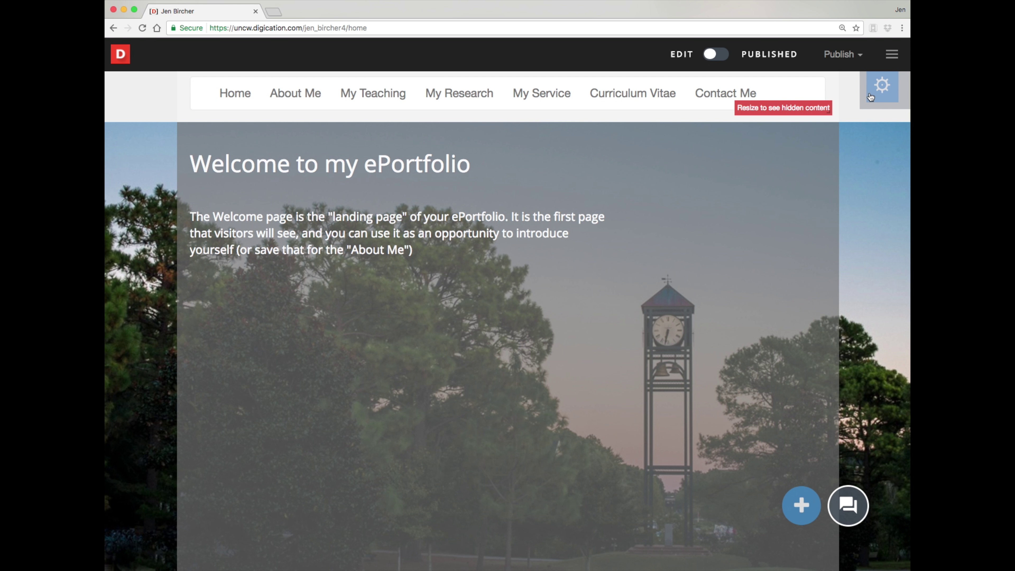
left_click(526, 320)
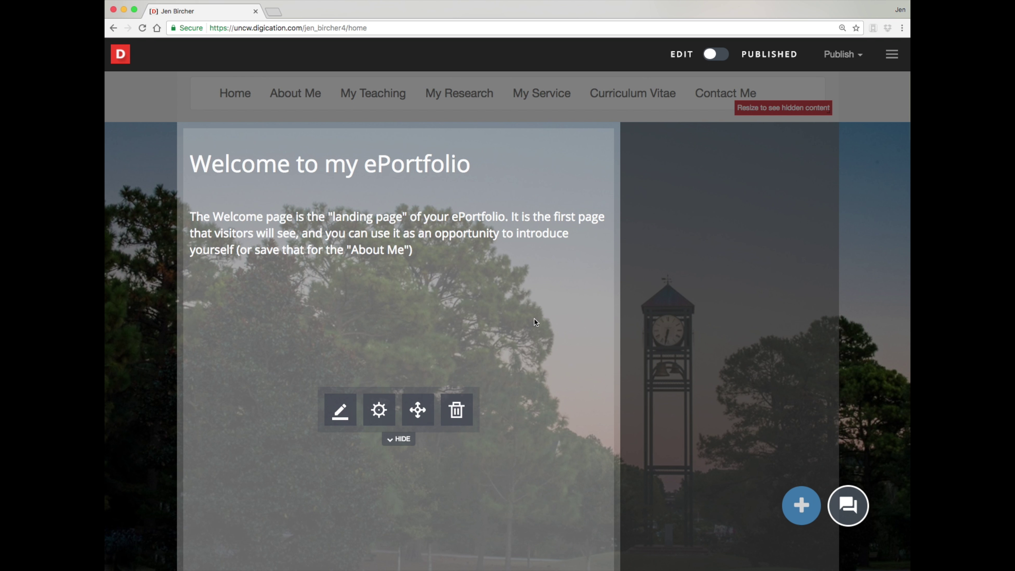
left_click(763, 275)
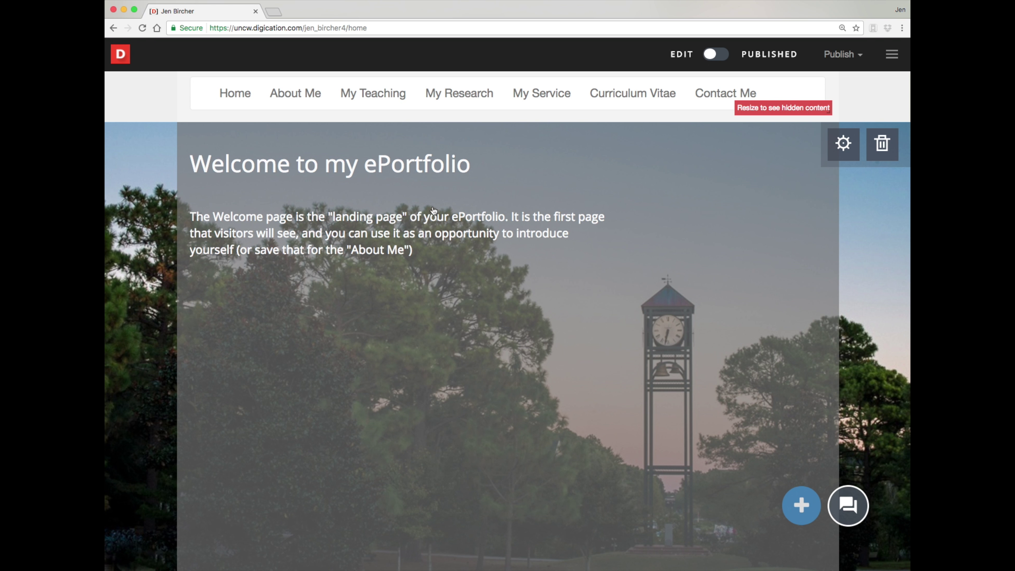
mouse_move(431, 203)
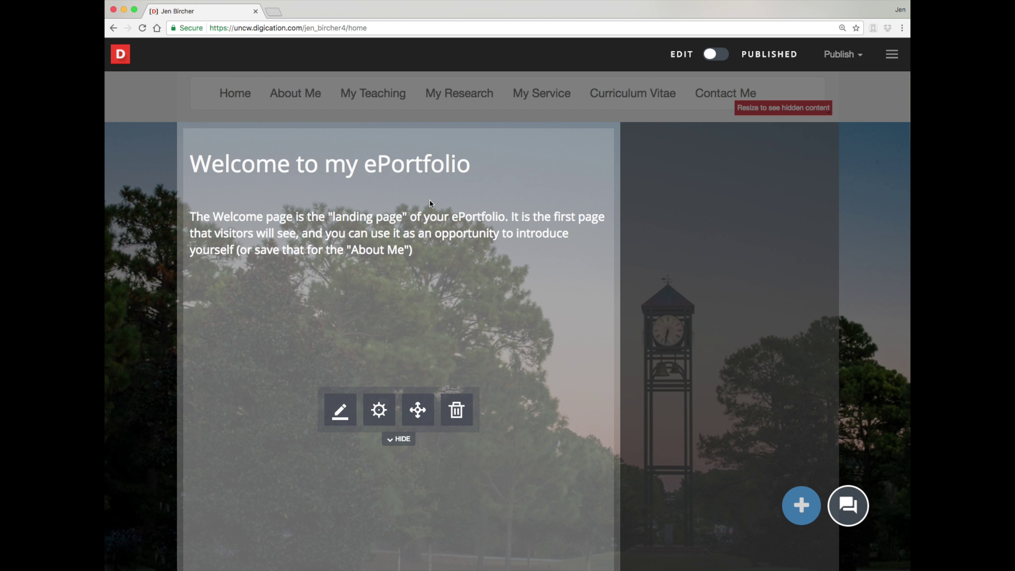
left_click(758, 306)
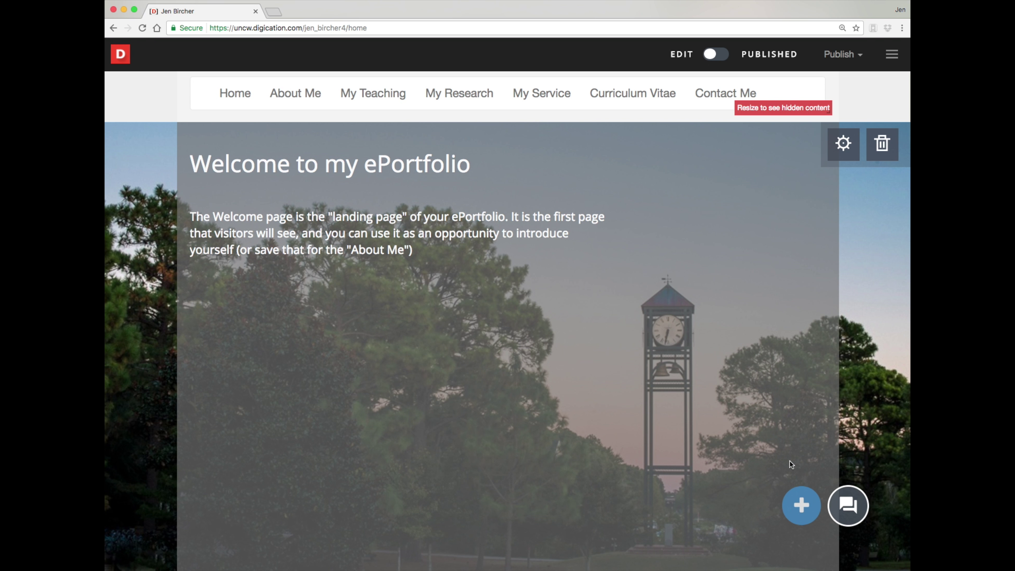
Look over the content types that can be added to the page
left_click(801, 506)
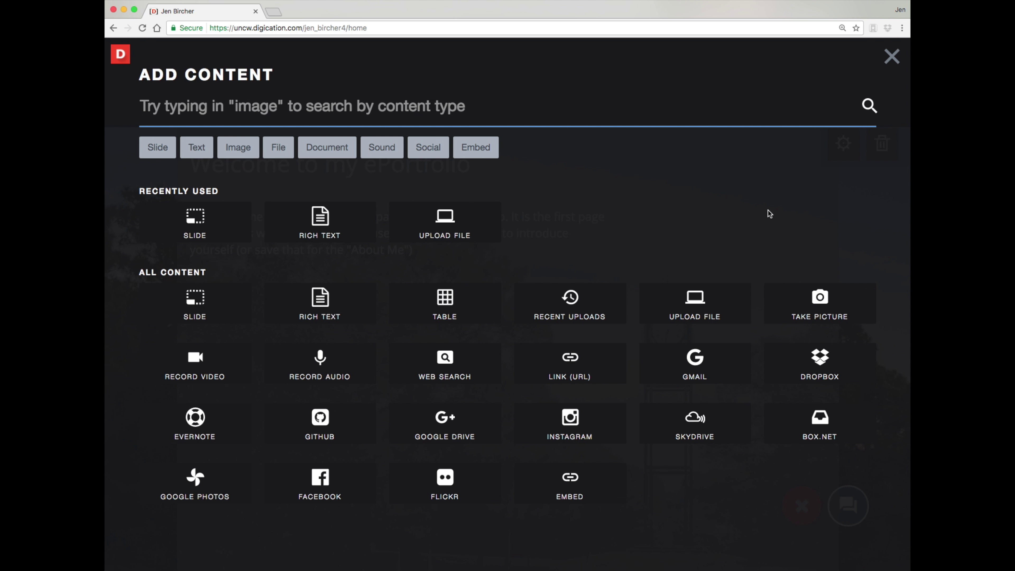
left_click(892, 56)
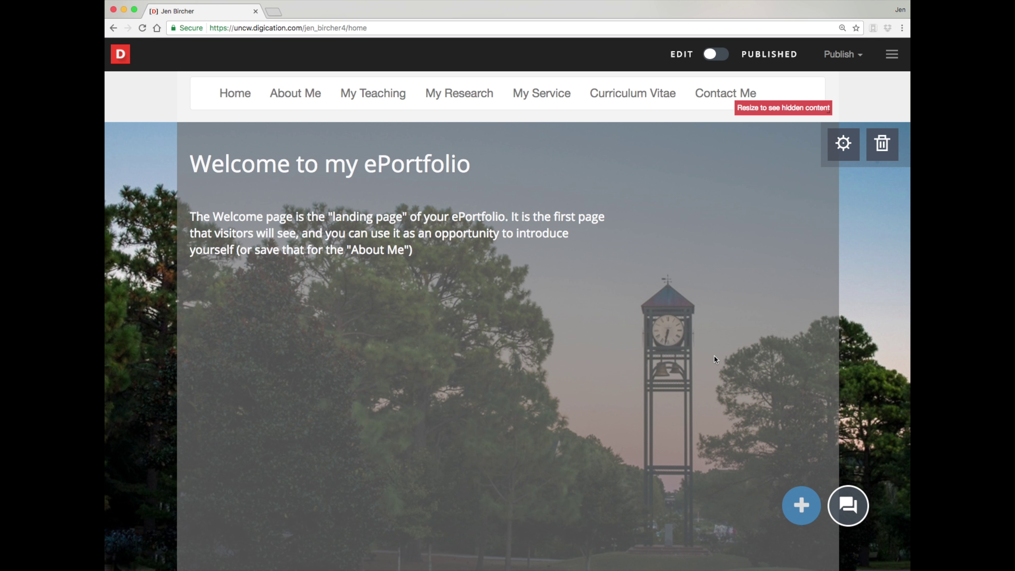
Compare the welcome text module's controls with the slide's own, and view the slide's content and background settings
left_click(439, 294)
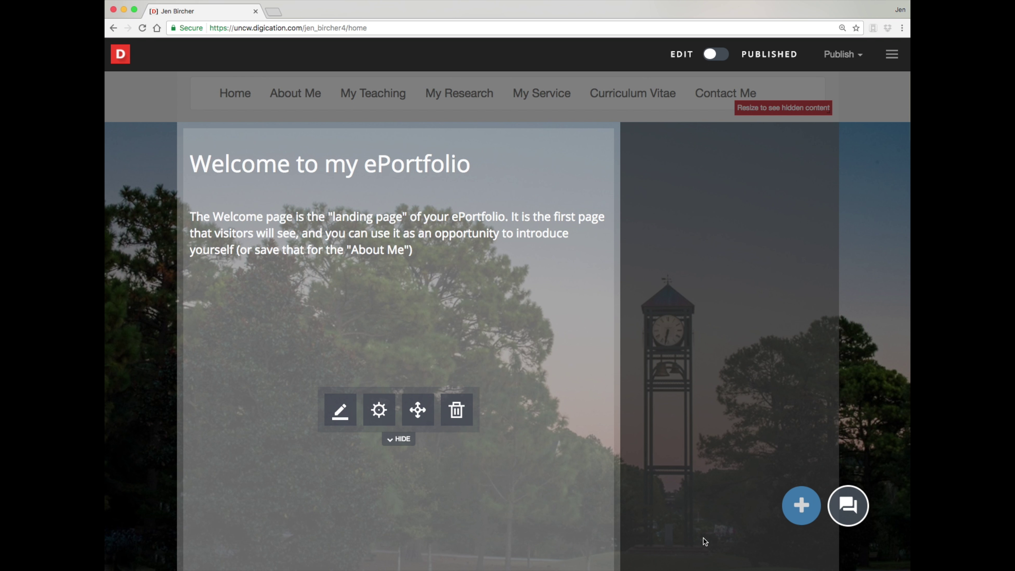
left_click(867, 233)
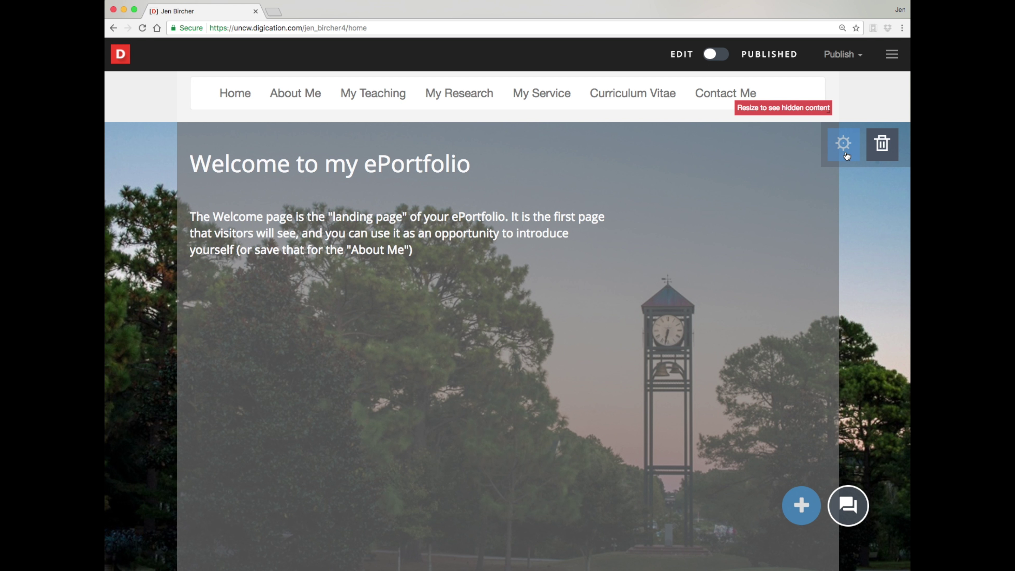
left_click(844, 144)
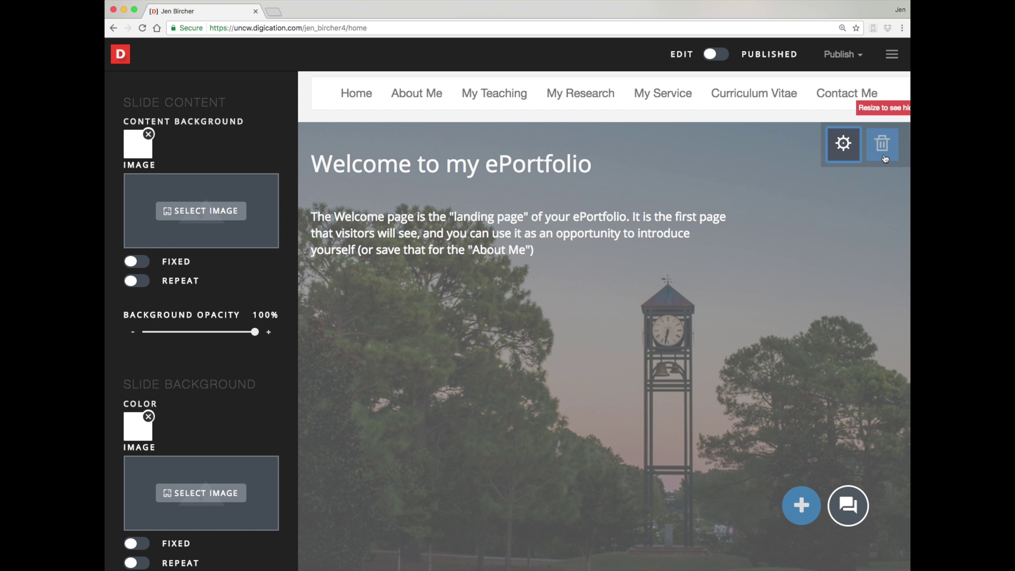
left_click(873, 198)
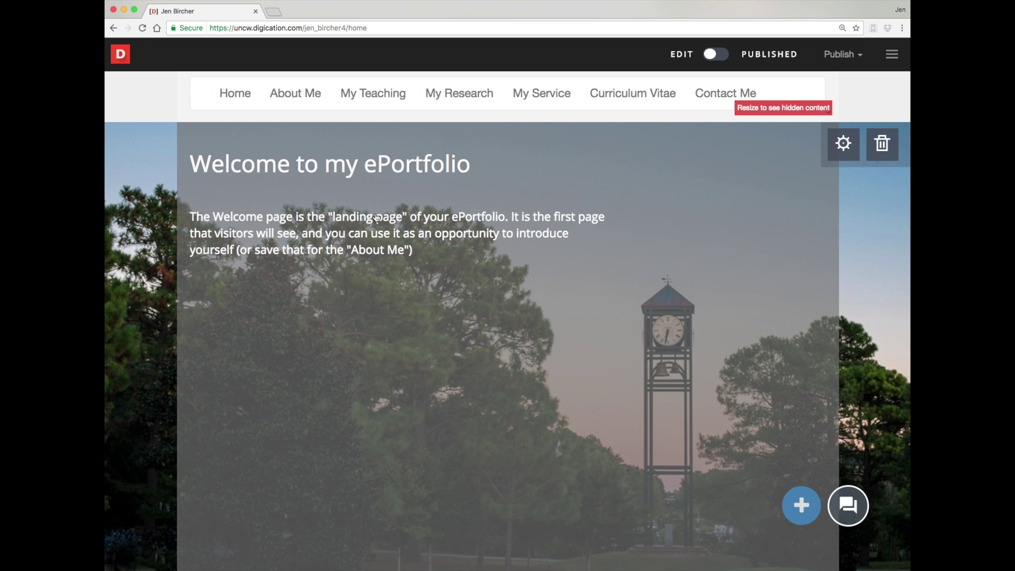
Enter text editing in the welcome module and view the formatting options for the words "The Welcome page"
left_click(374, 278)
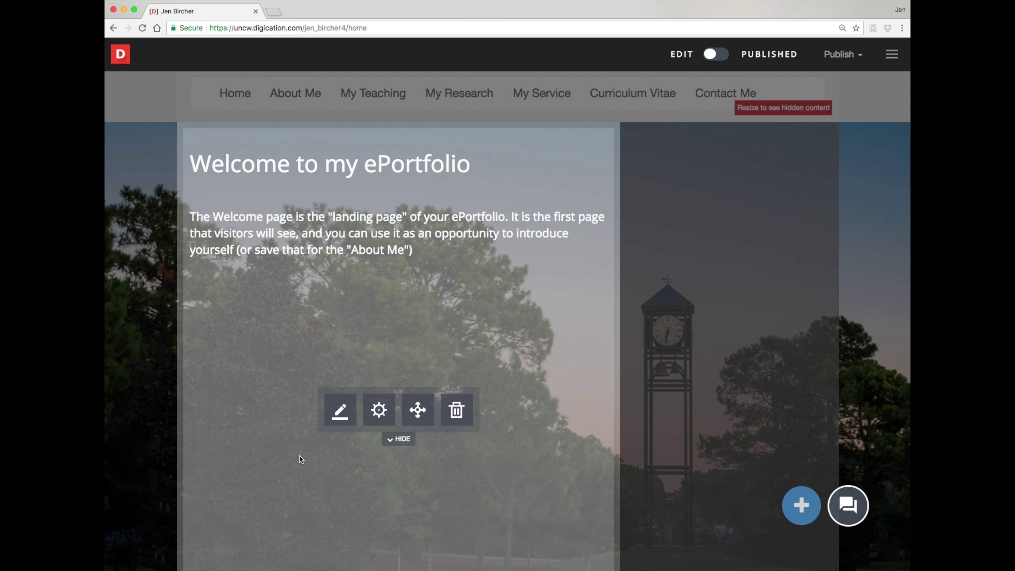
left_click(341, 412)
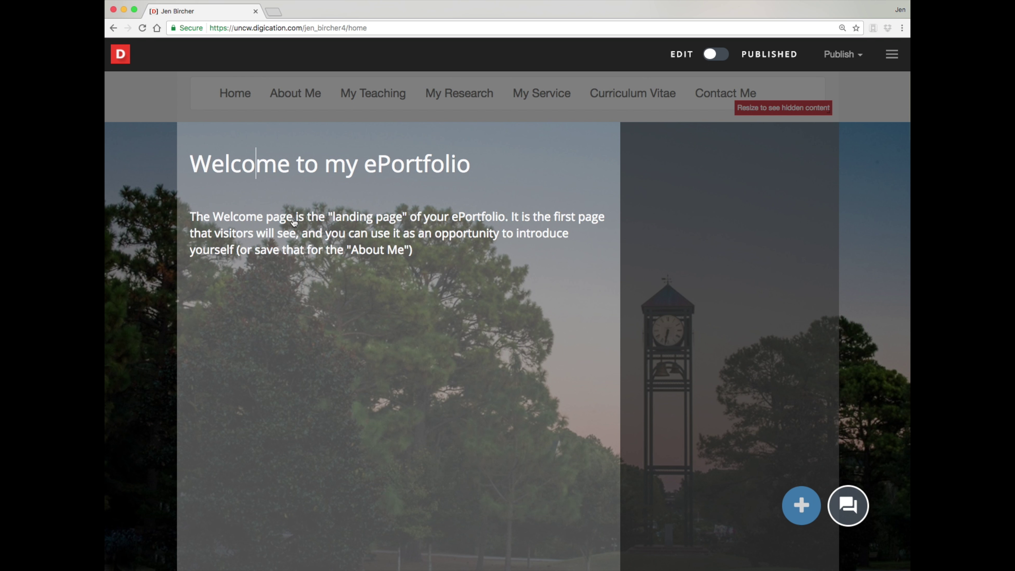
left_click_drag(294, 223, 191, 224)
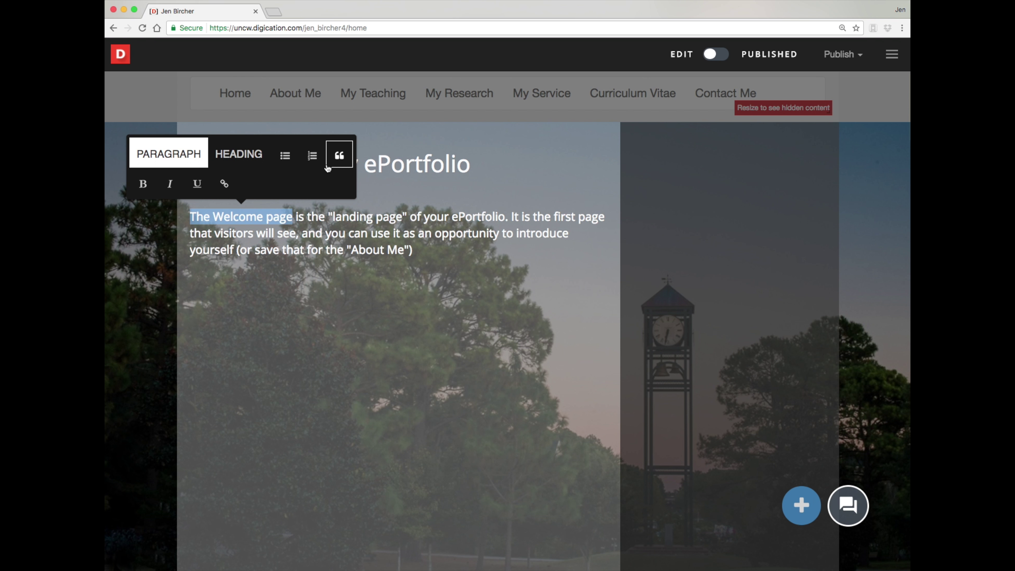
left_click(270, 286)
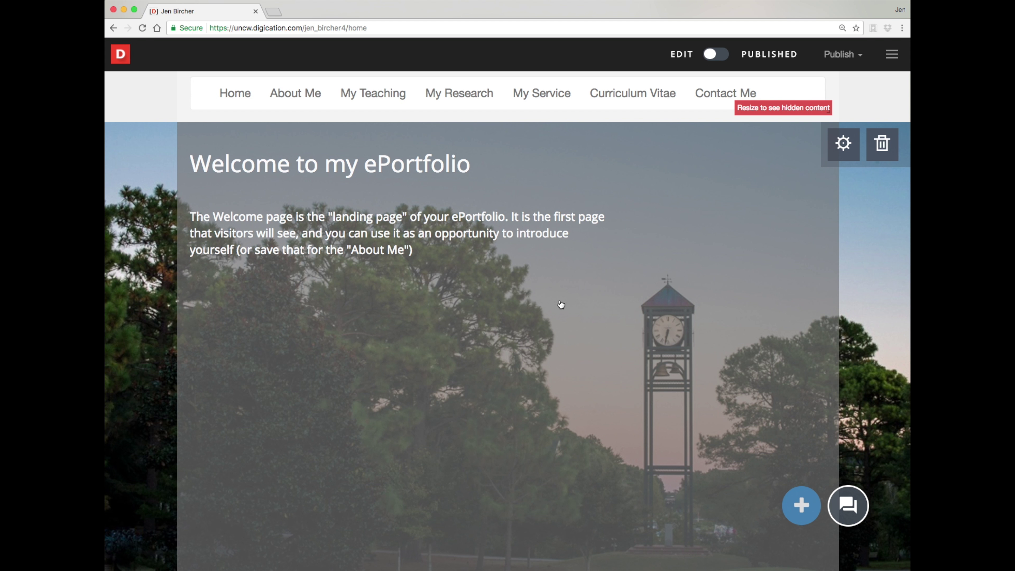
View the welcome text module's style settings and move the module to the horizontal middle of the slide
left_click(367, 320)
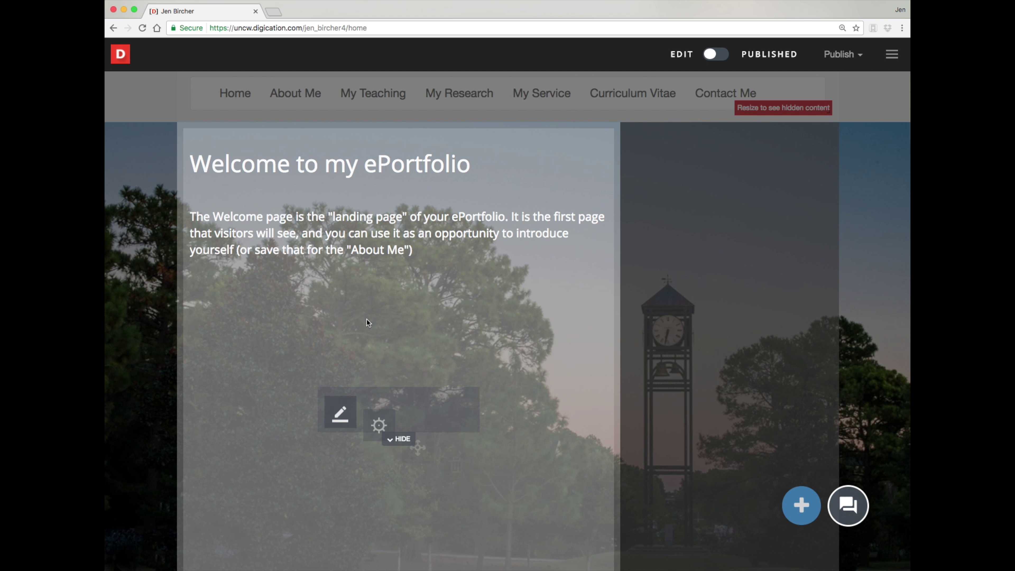
left_click(381, 415)
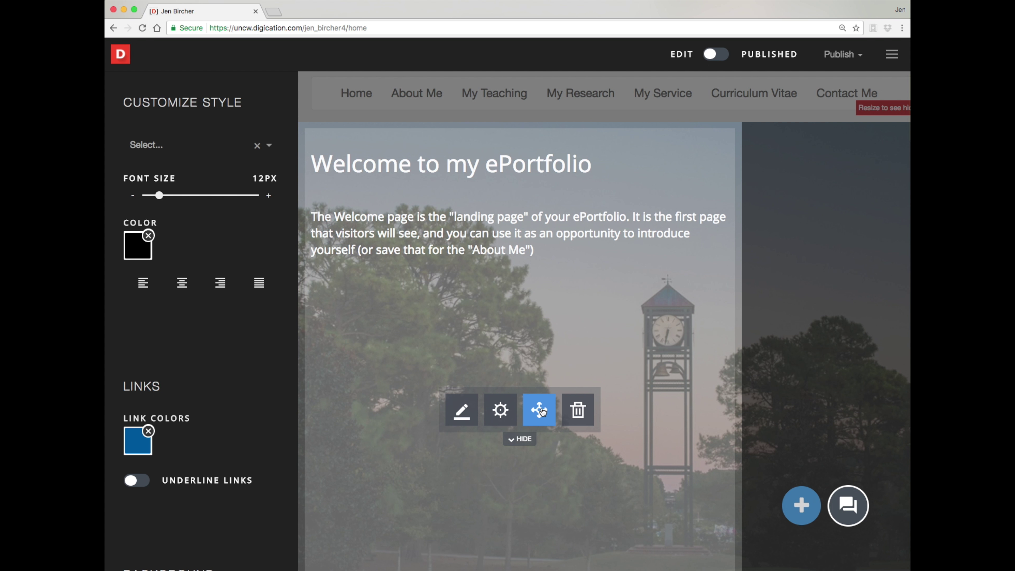
mouse_move(542, 411)
left_mouse_down()
mouse_move(567, 410)
mouse_move(457, 410)
mouse_move(595, 409)
mouse_move(533, 412)
left_mouse_up()
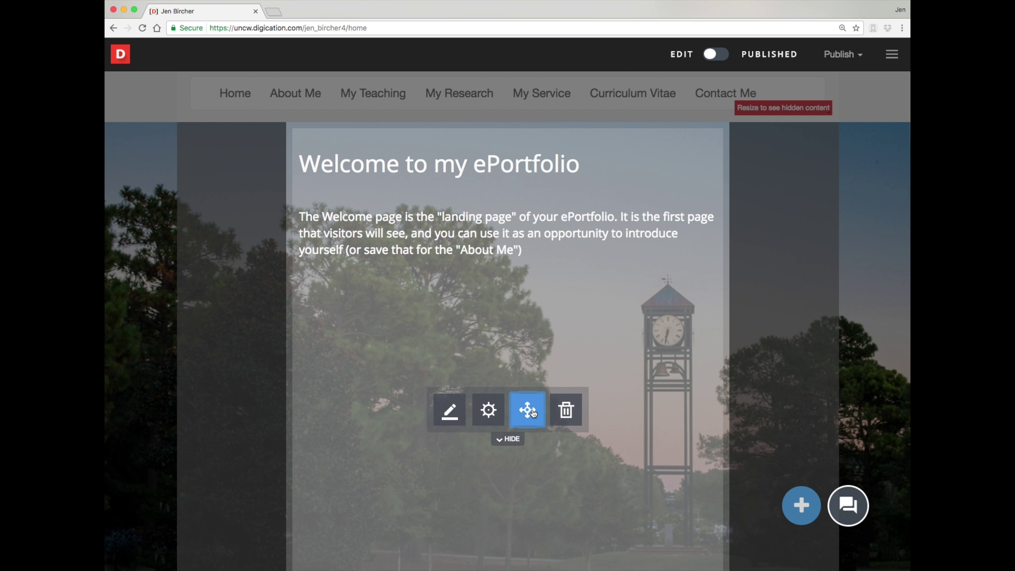
View the deletion confirmation for the welcome text module and cancel the deletion
left_click(569, 413)
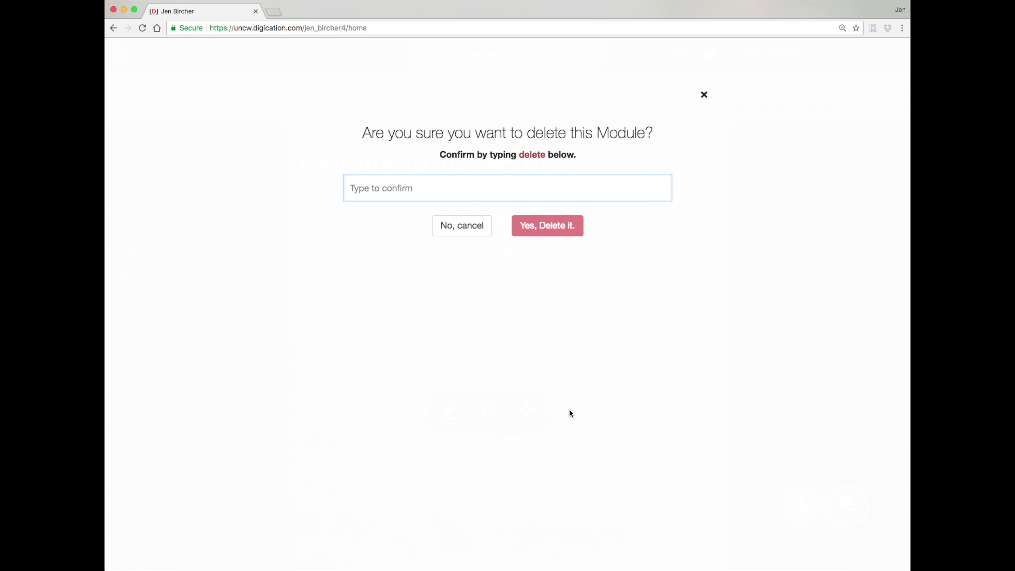
left_click(472, 232)
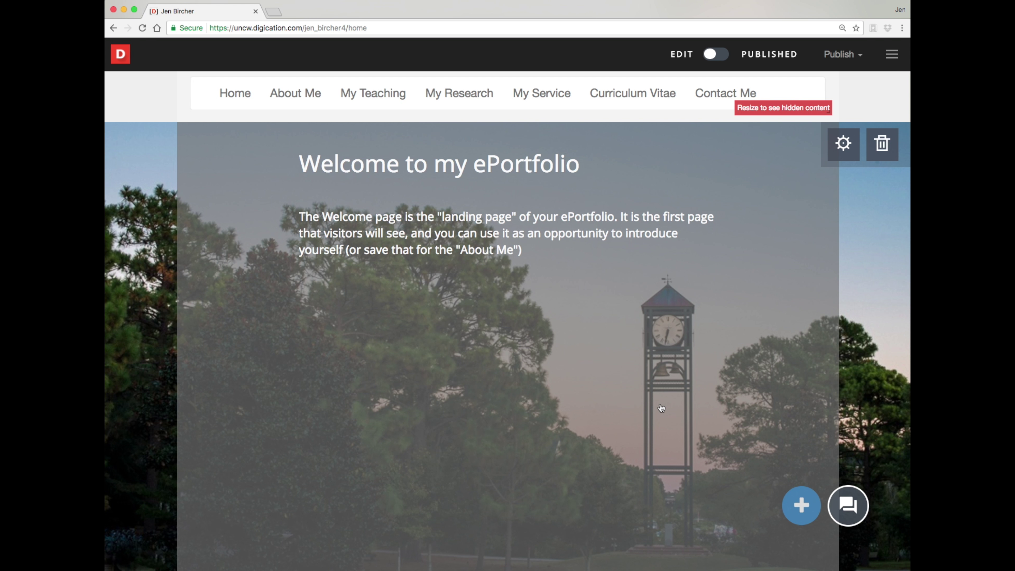
Look over the content types that can be added, check whether SkyDrive content is available, and leave the content chooser
left_click(802, 505)
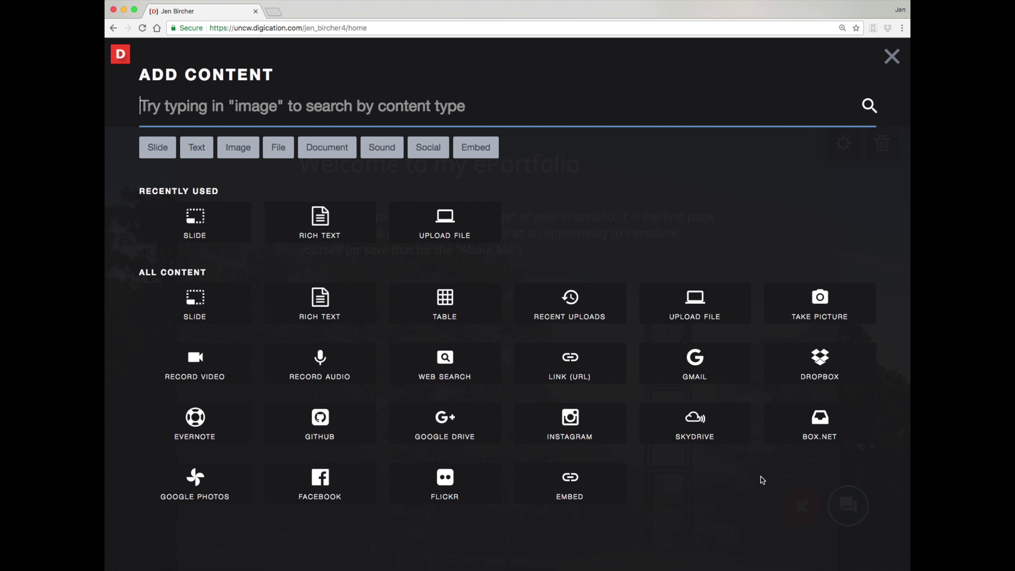
left_click(703, 426)
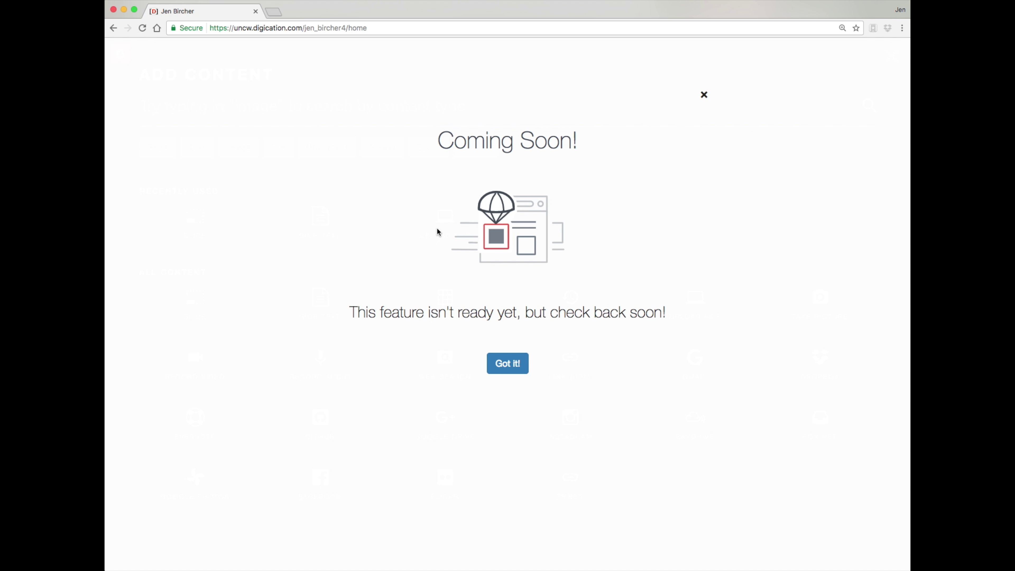
left_click(508, 365)
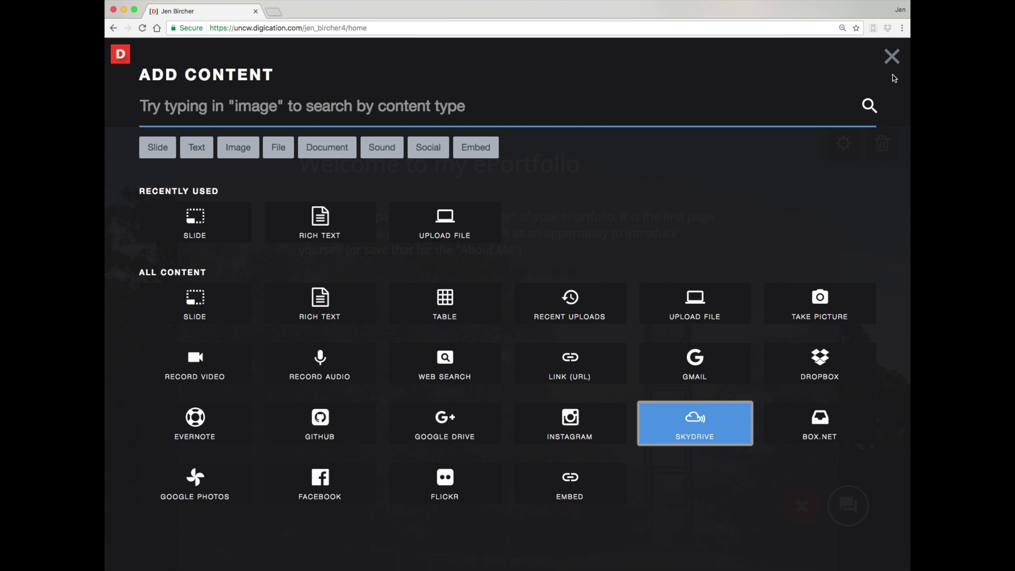
left_click(891, 57)
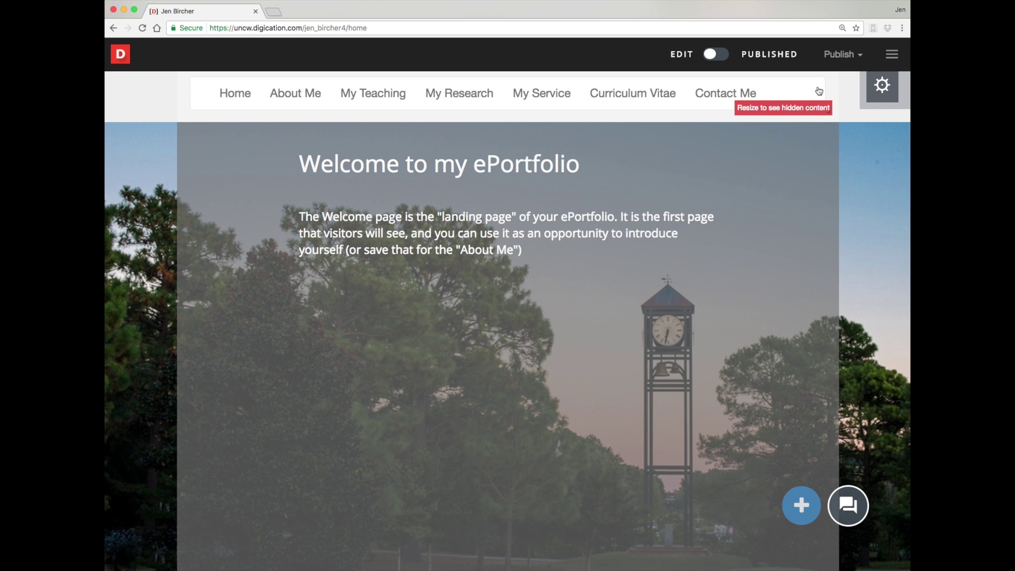
Look through the About Me, My Teaching, My Research, My Service, Curriculum Vitae and Contact Me pages, and return to Home
left_click(301, 93)
left_click(365, 93)
left_click(454, 93)
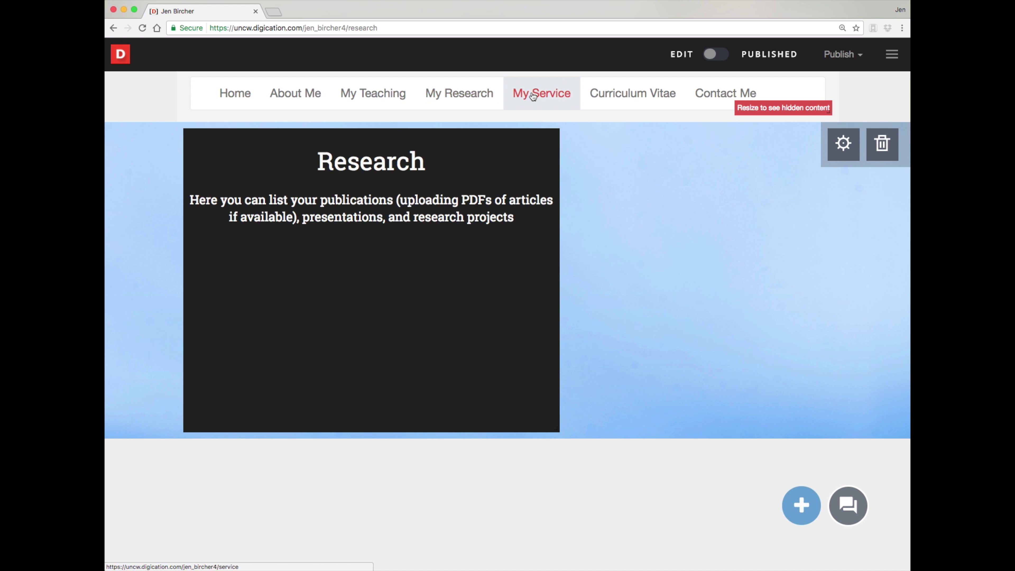
left_click(541, 95)
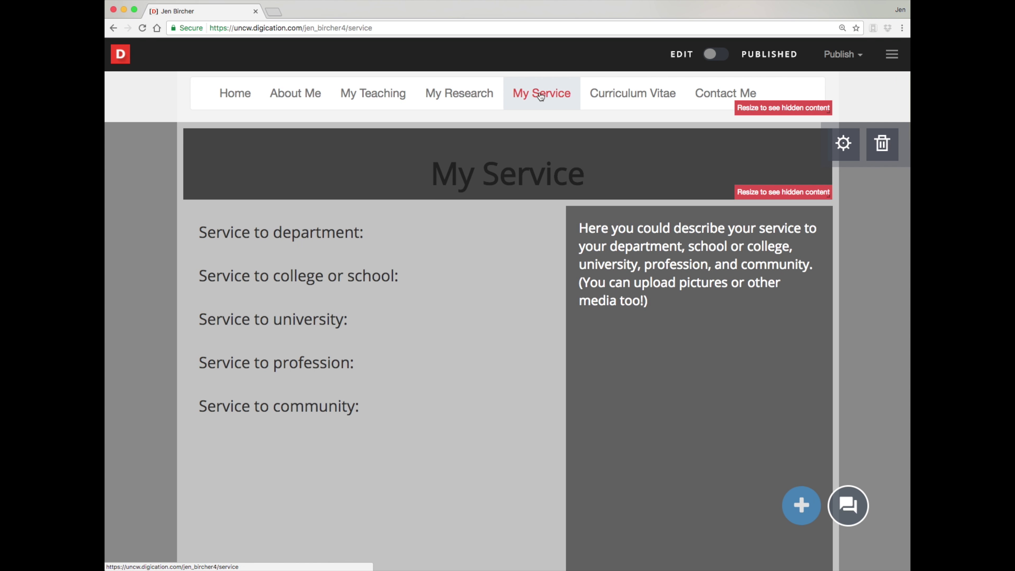
left_click(612, 91)
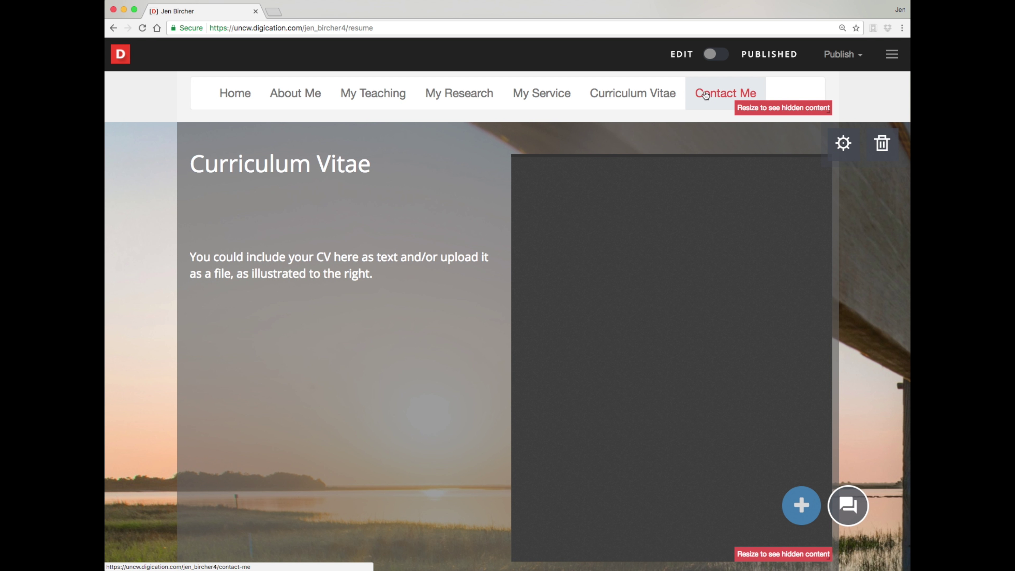
left_click(709, 94)
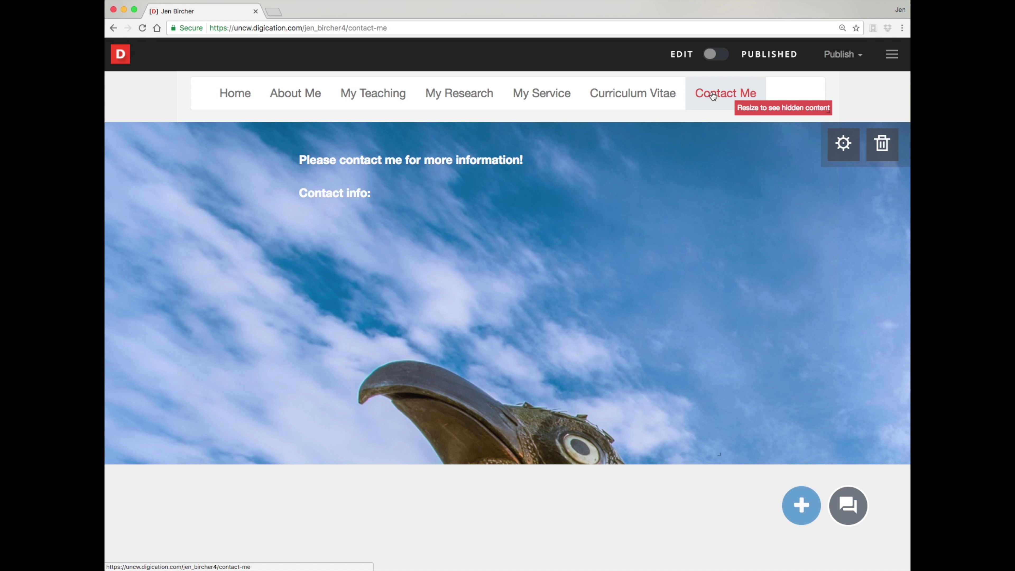
left_click(230, 94)
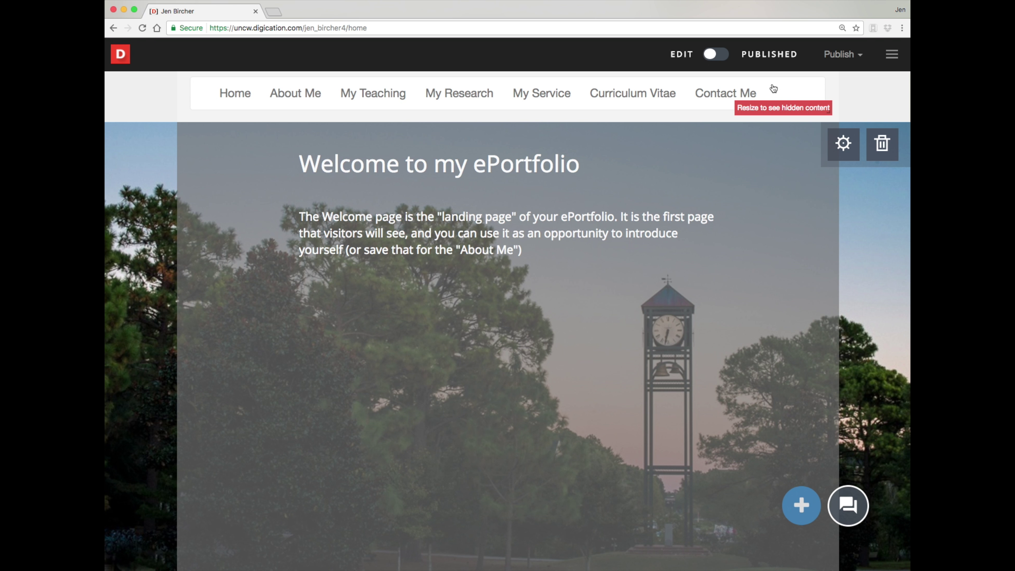
Open the navigation module's page settings for editing and re-enter the first page's name as Home
mouse_move(772, 86)
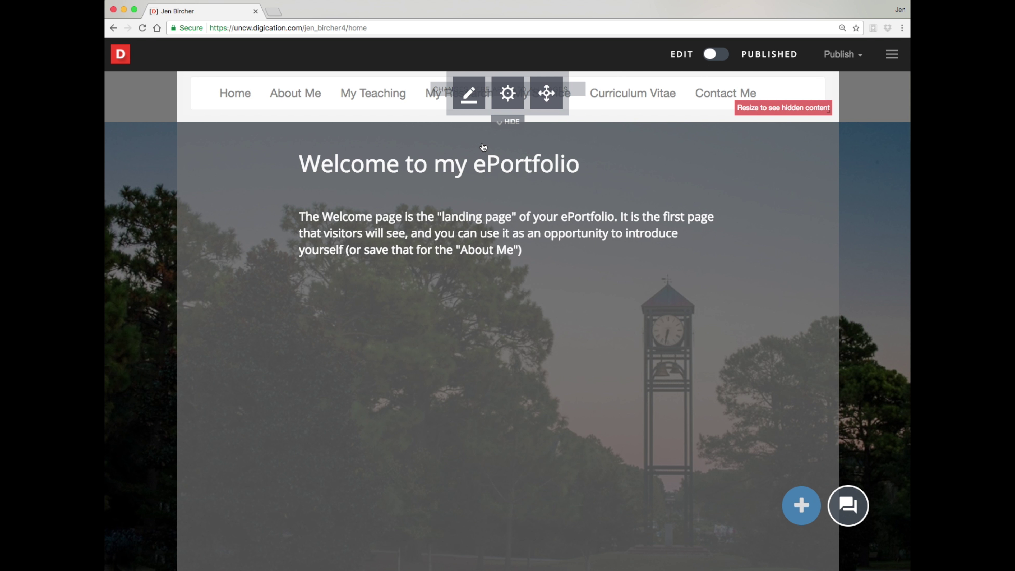
left_click(470, 102)
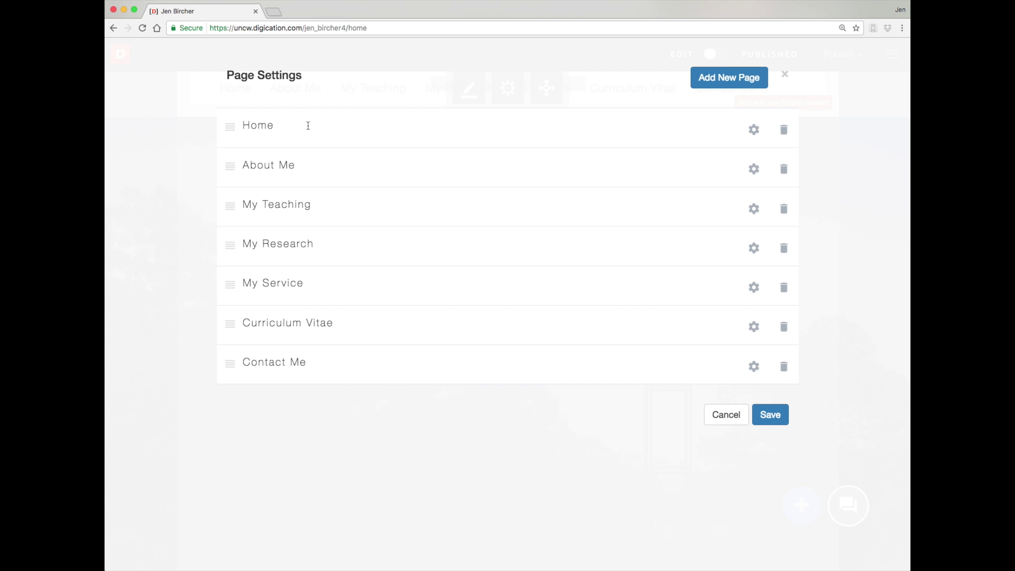
key("BackSpace")
key("BackSpace")
key("BackSpace")
key("BackSpace")
type("Home")
Nest the About Me page under Home as a subpage and save the page settings
mouse_move(231, 166)
left_mouse_down()
mouse_move(222, 125)
mouse_move(229, 167)
left_mouse_up()
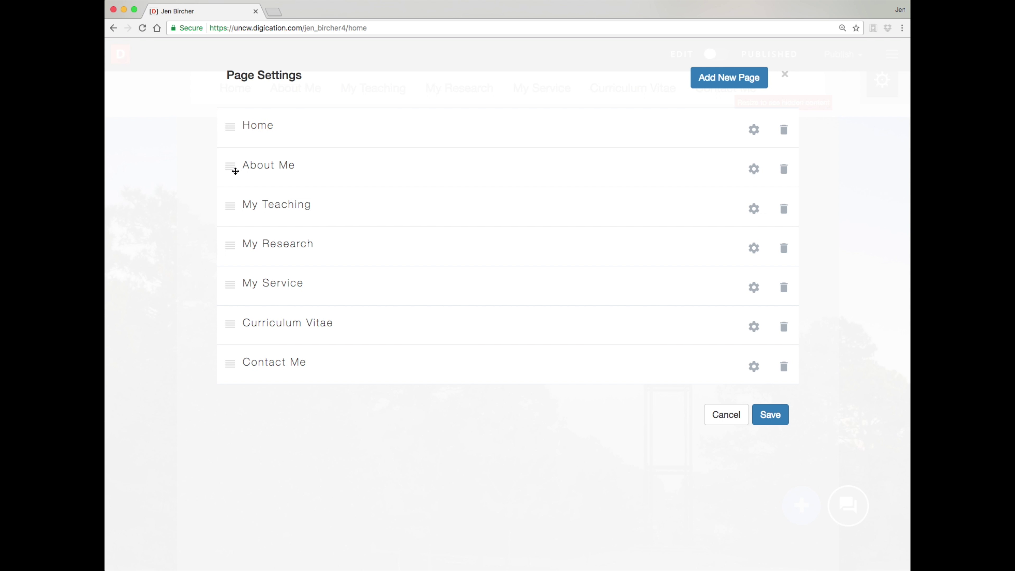
left_click_drag(233, 163, 263, 159)
left_click_drag(232, 157, 232, 159)
left_click_drag(230, 167, 259, 160)
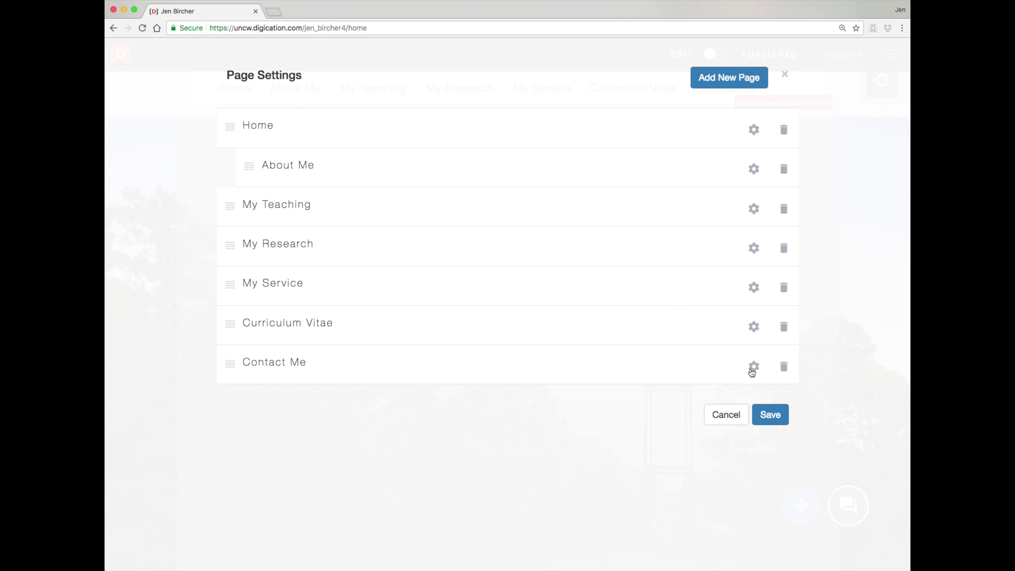
left_click(770, 415)
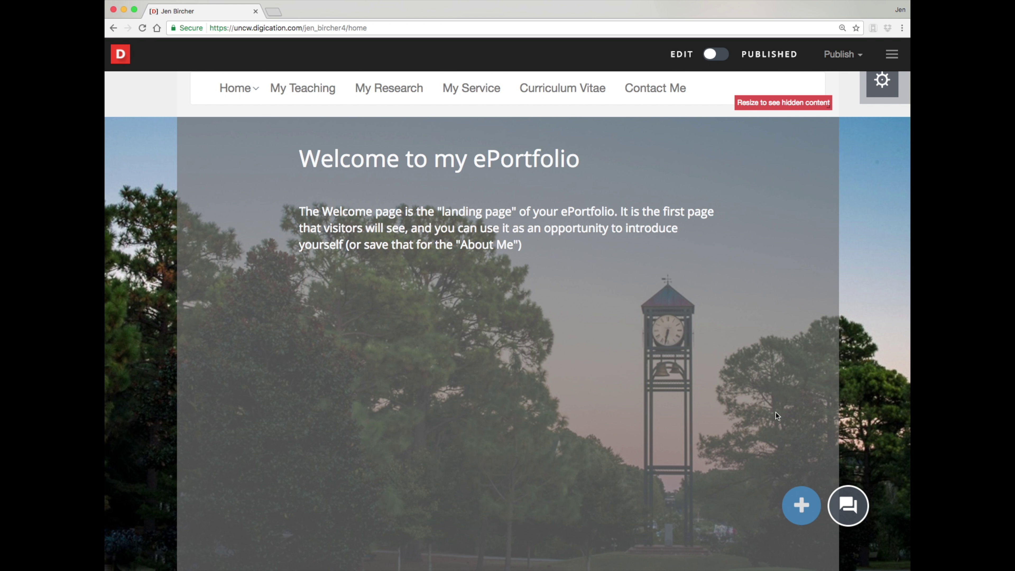
Publish only the current Home page
mouse_move(254, 94)
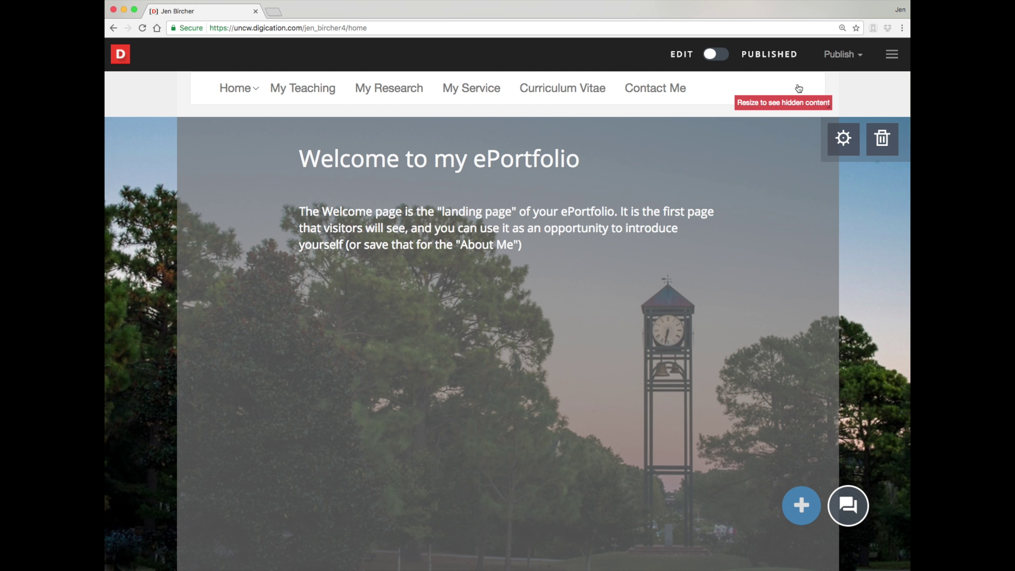
left_click(853, 56)
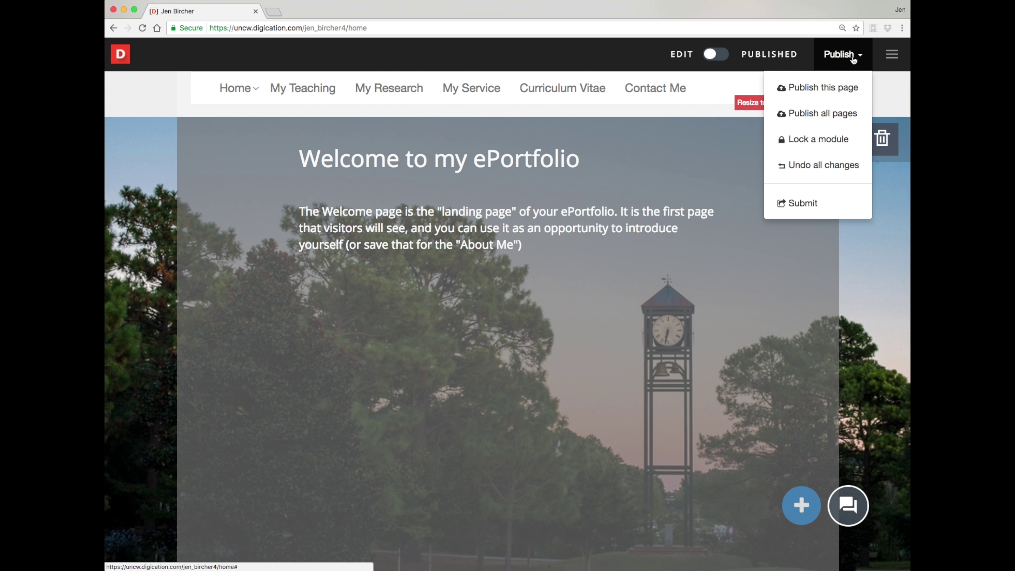
left_click(842, 89)
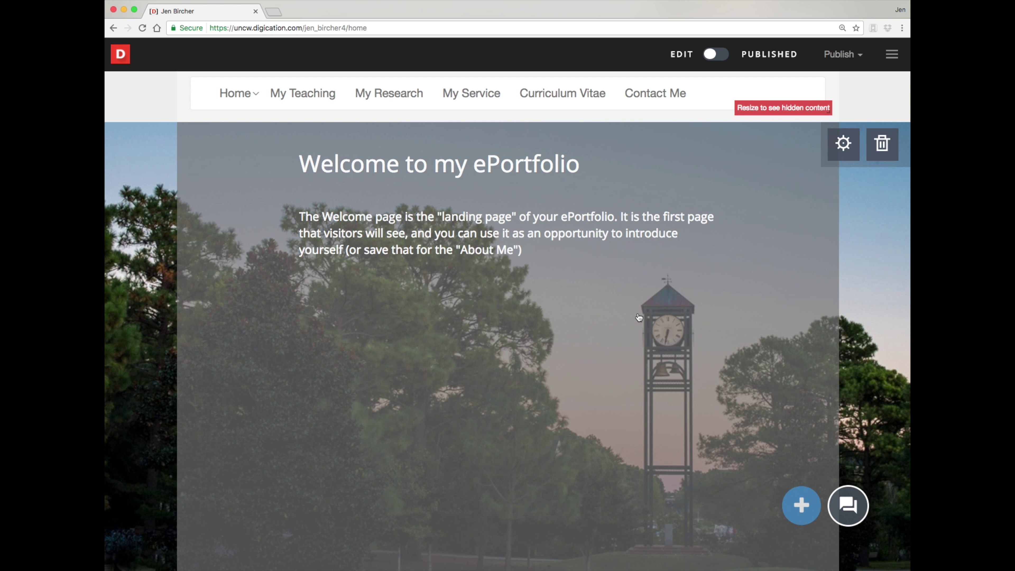
Reduce the height of the welcome text module on the Home page by raising its lower edge
left_click(554, 331)
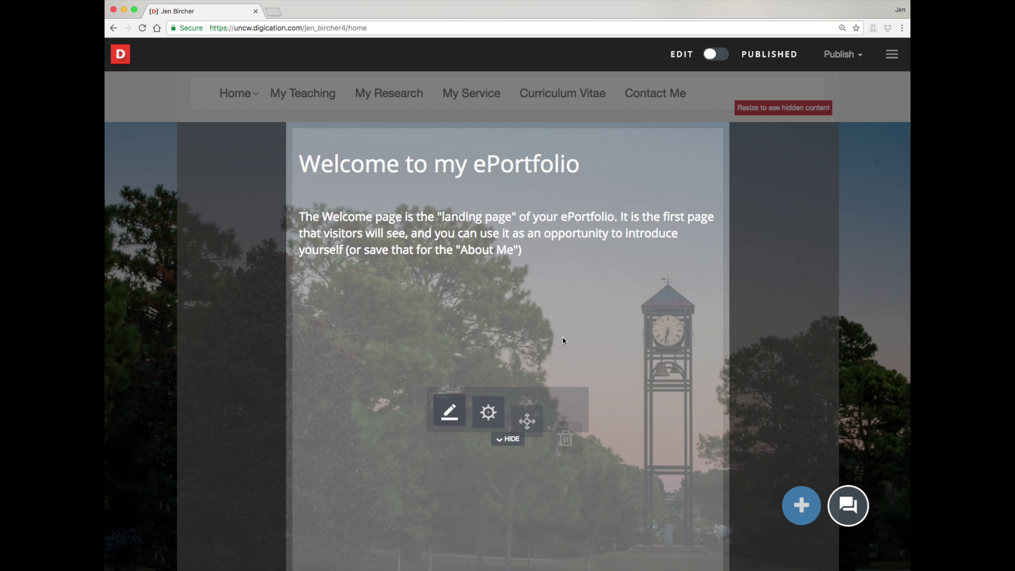
scroll(675, 524, "down", 3)
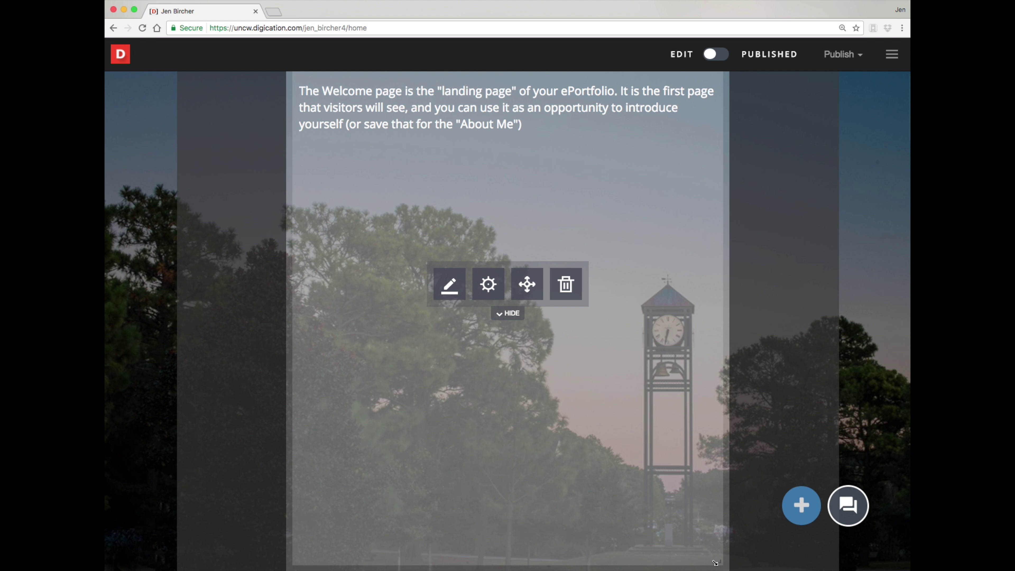
left_click_drag(718, 560, 714, 470)
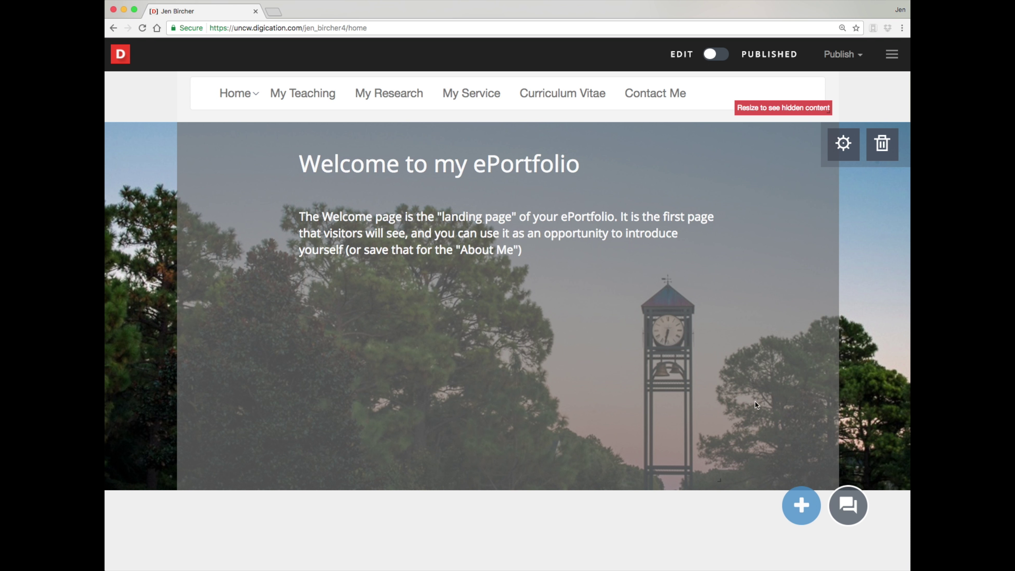